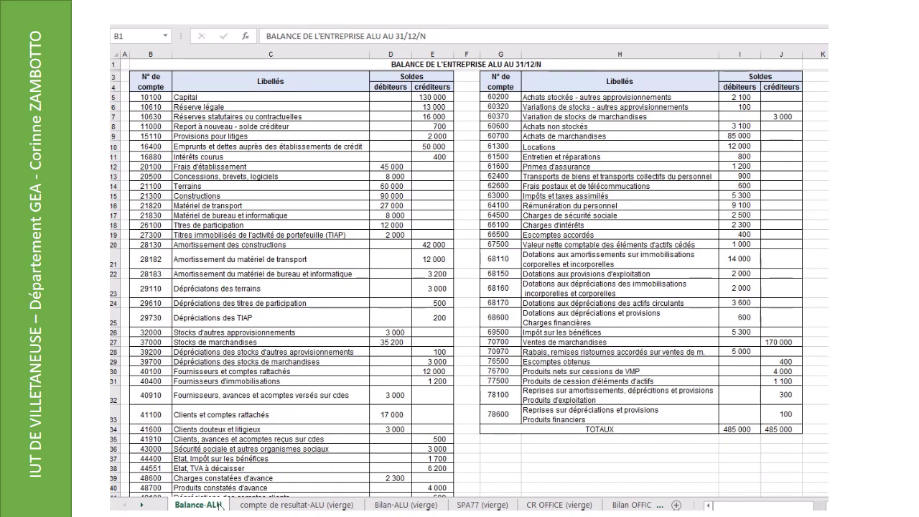
# Step: Link Achats de marchandises in G5 of the compte de resultat-ALU sheet to cell I9 of Balance-ALU
pyautogui.click(253, 505)
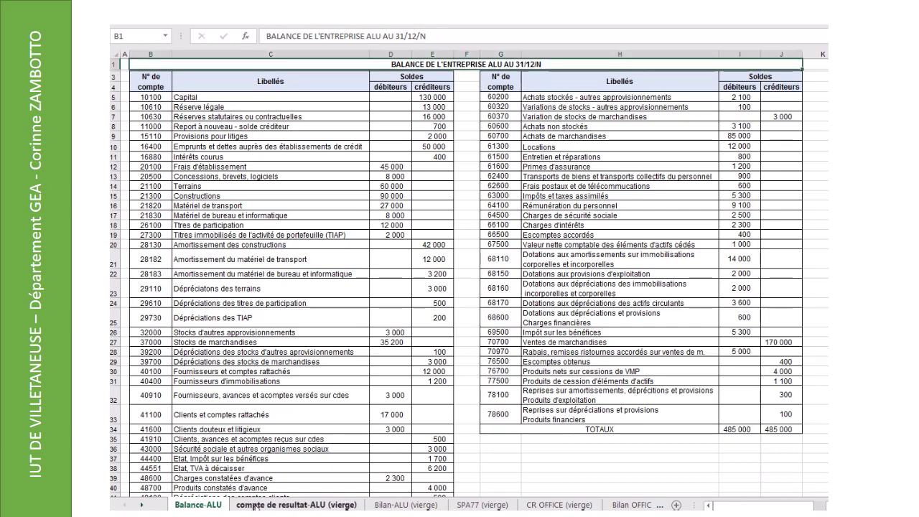
pyautogui.click(389, 505)
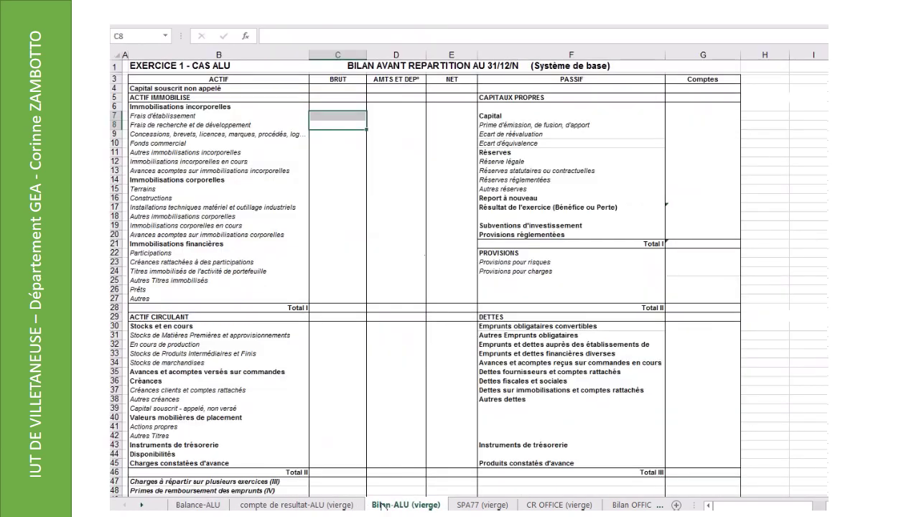
pyautogui.click(296, 505)
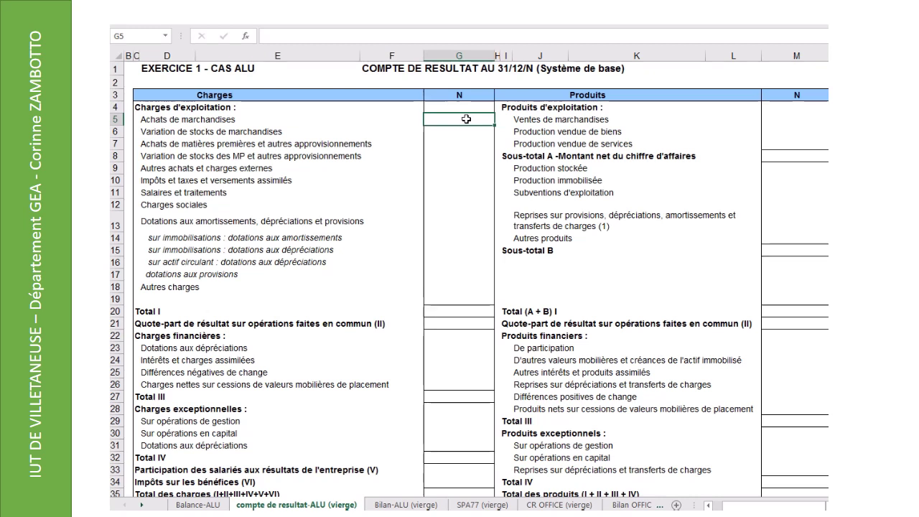
pyautogui.write('=')
pyautogui.click(208, 506)
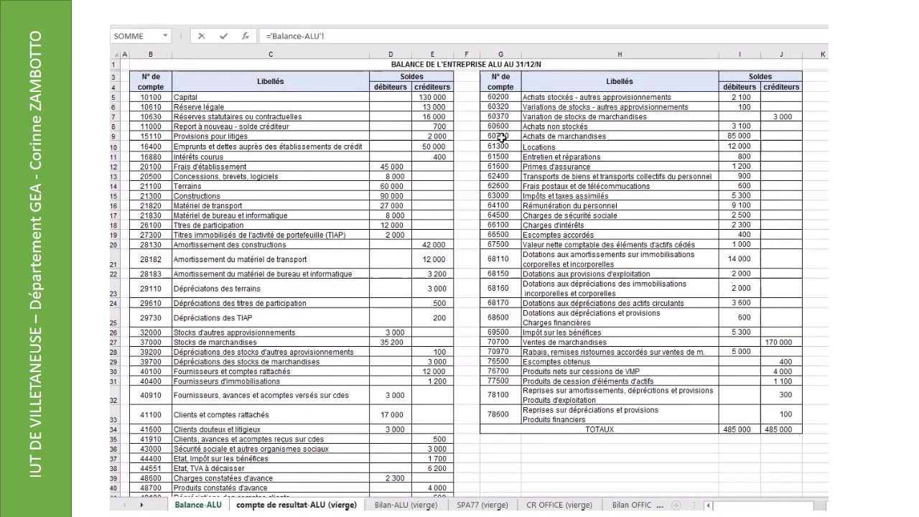
pyautogui.click(744, 136)
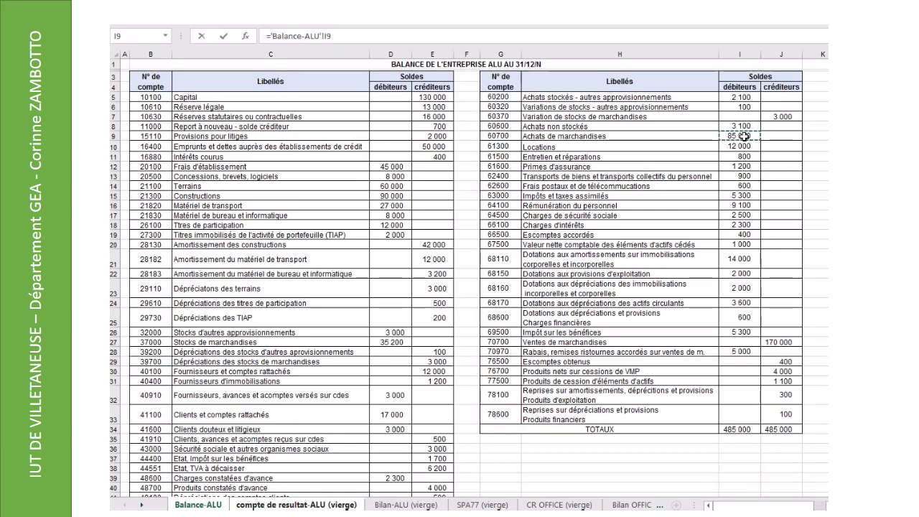
pyautogui.press('Return')
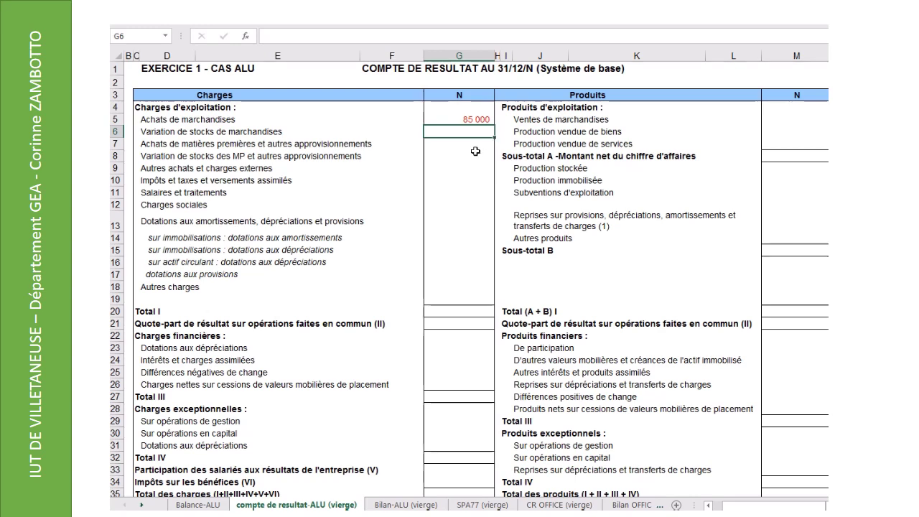
# Step: Highlight the Achats de marchandises entry, G9:I9, in yellow on the Balance-ALU sheet
pyautogui.click(199, 505)
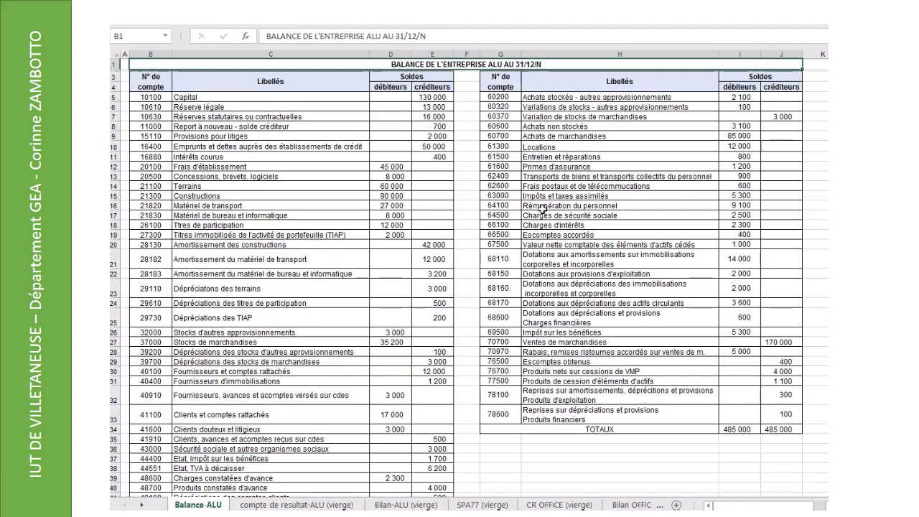
pyautogui.moveTo(498, 138); pyautogui.dragTo(747, 140)
pyautogui.click(256, 17)
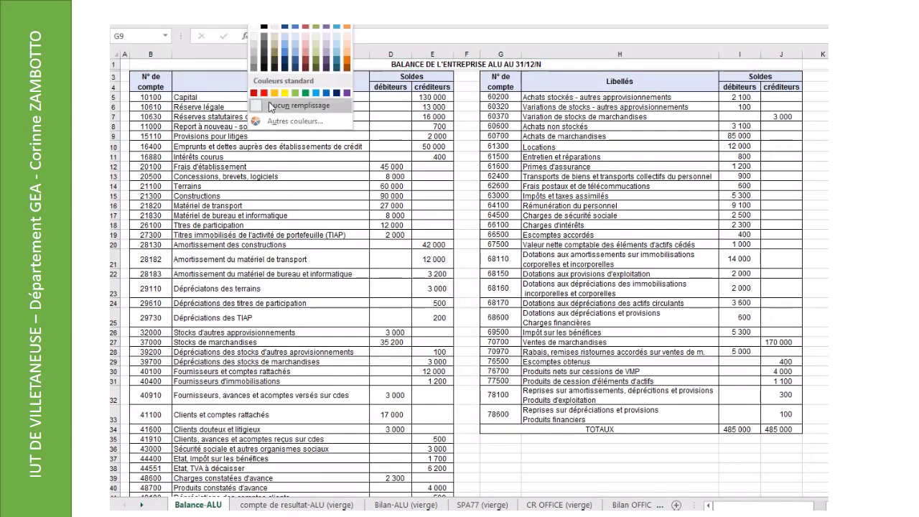
pyautogui.click(286, 86)
pyautogui.click(545, 157)
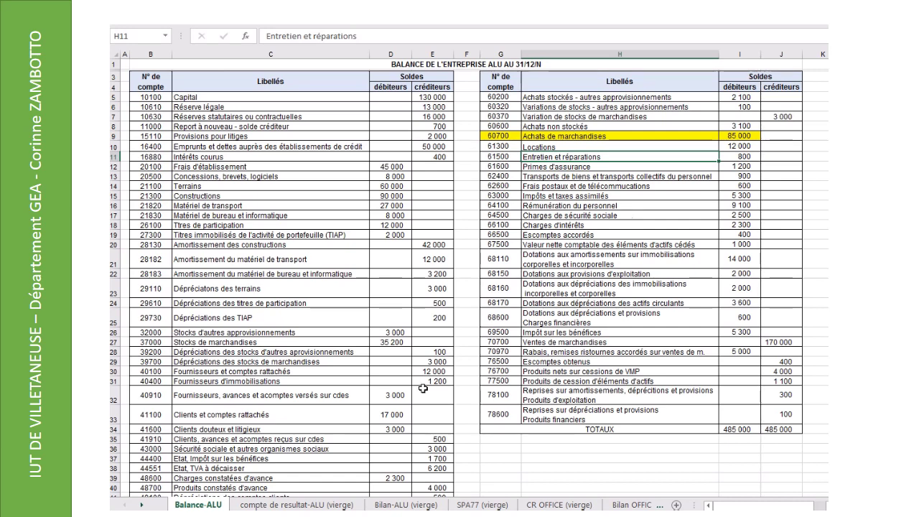
# Step: Fill Variation de stocks de marchandises in G6 of the compte de resultat-ALU sheet with the negative of Balance-ALU cell J7
pyautogui.click(296, 505)
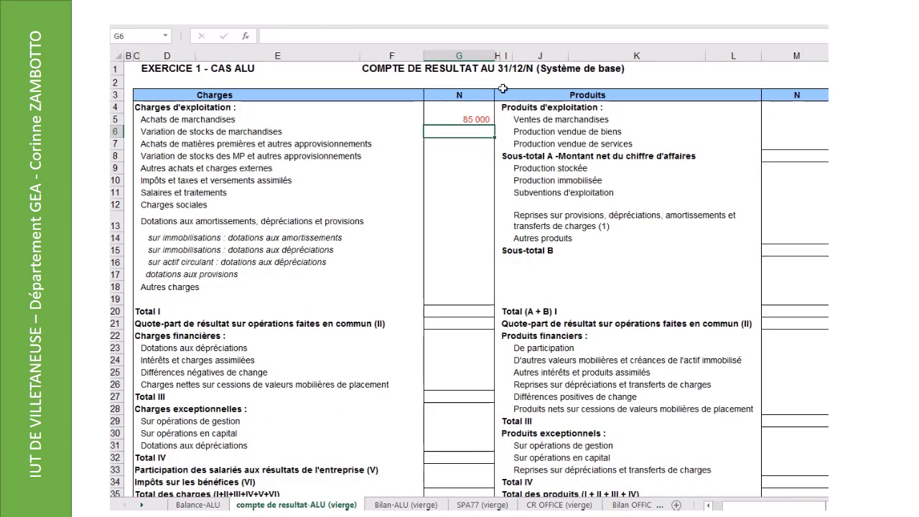
pyautogui.write('=-')
pyautogui.click(198, 505)
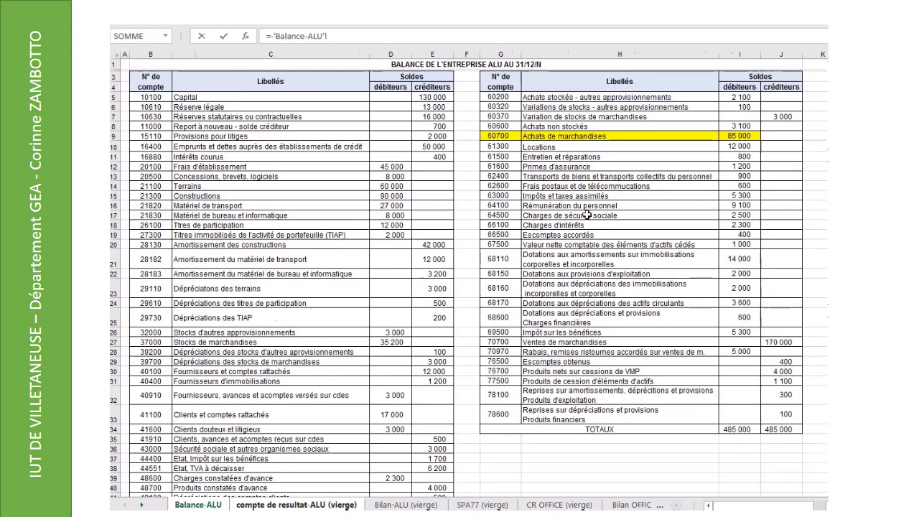
pyautogui.click(774, 116)
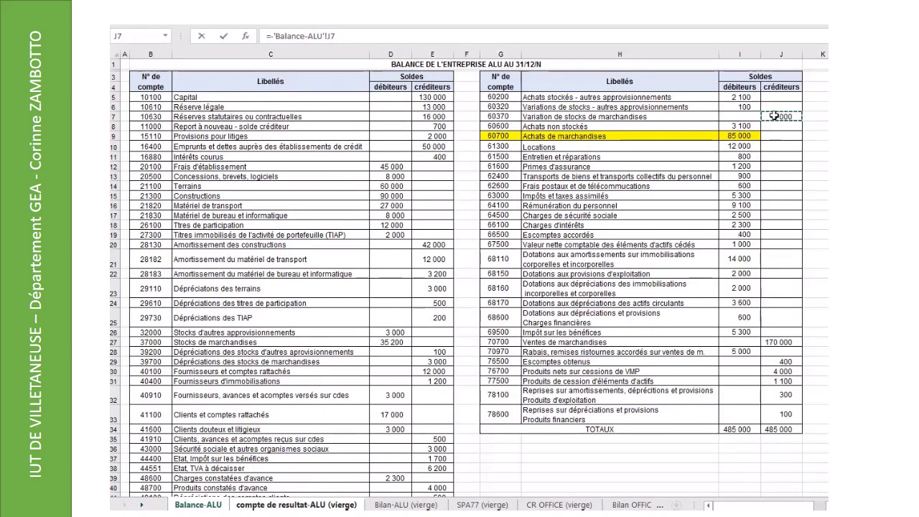
pyautogui.press('Return')
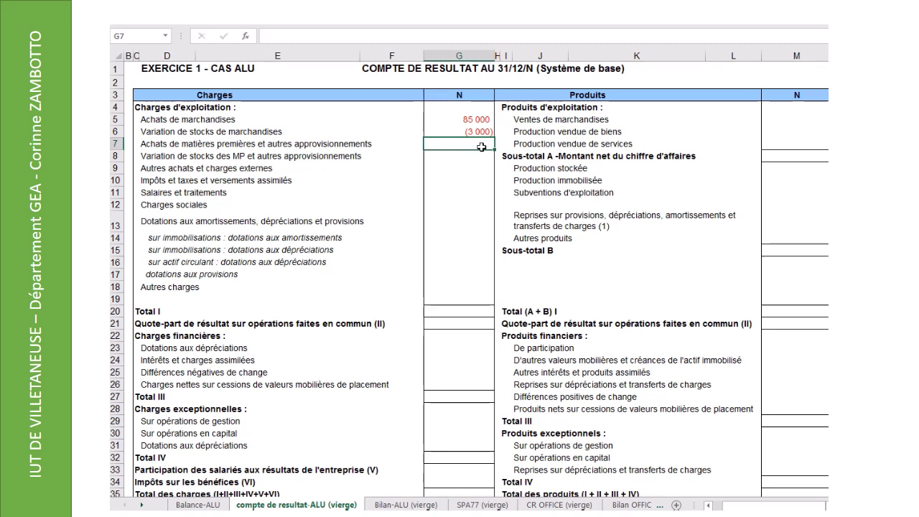
# Step: Link Achats de matières premières et autres approvisionnements in G7 to cell I5 of Balance-ALU
pyautogui.write('=')
pyautogui.click(198, 505)
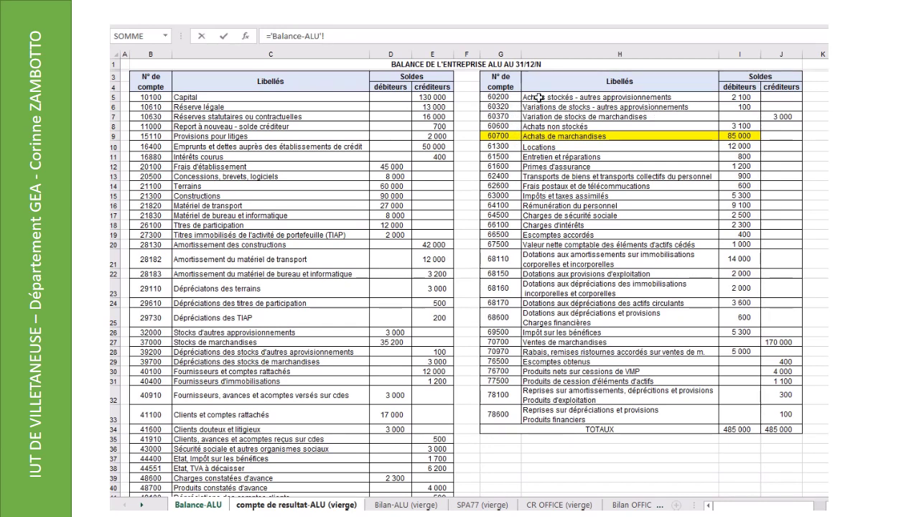
pyautogui.click(749, 99)
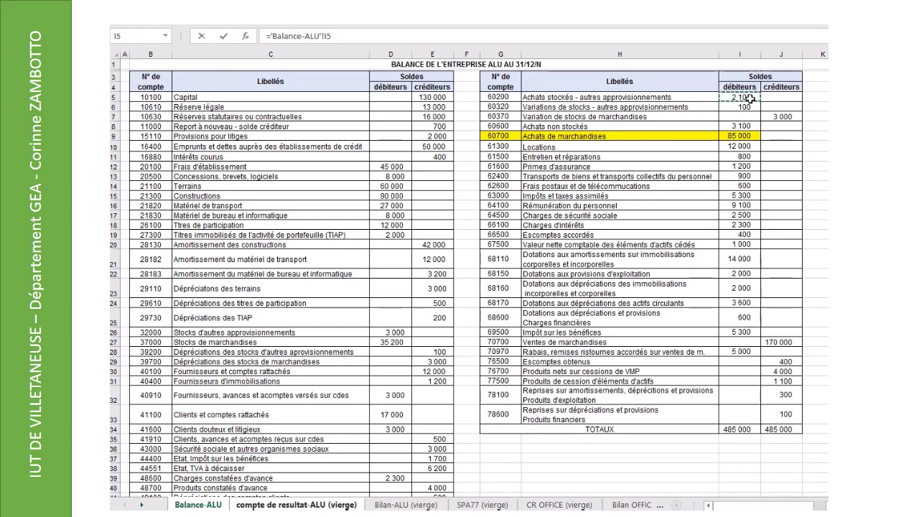
pyautogui.press('Return')
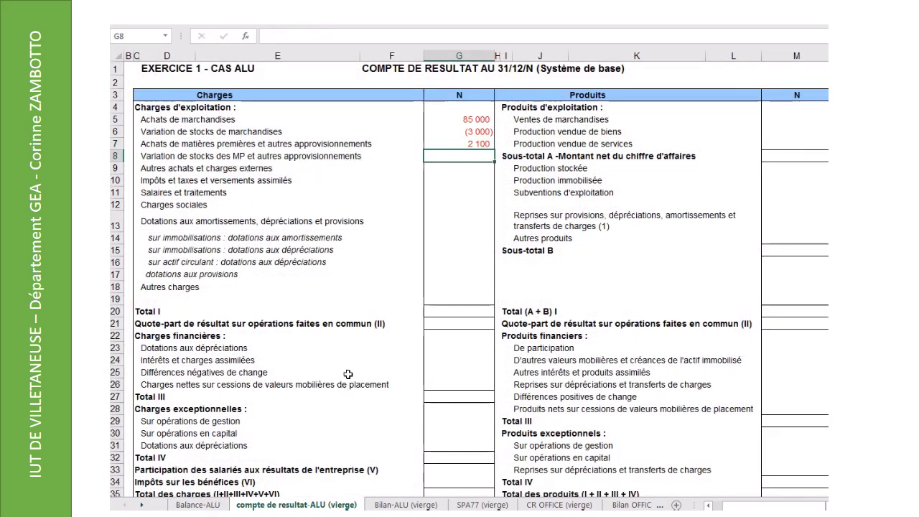
# Step: Link Variation de stocks des MP et autres approvisionnements in G8 to cell I6 of Balance-ALU
pyautogui.write('=')
pyautogui.click(197, 505)
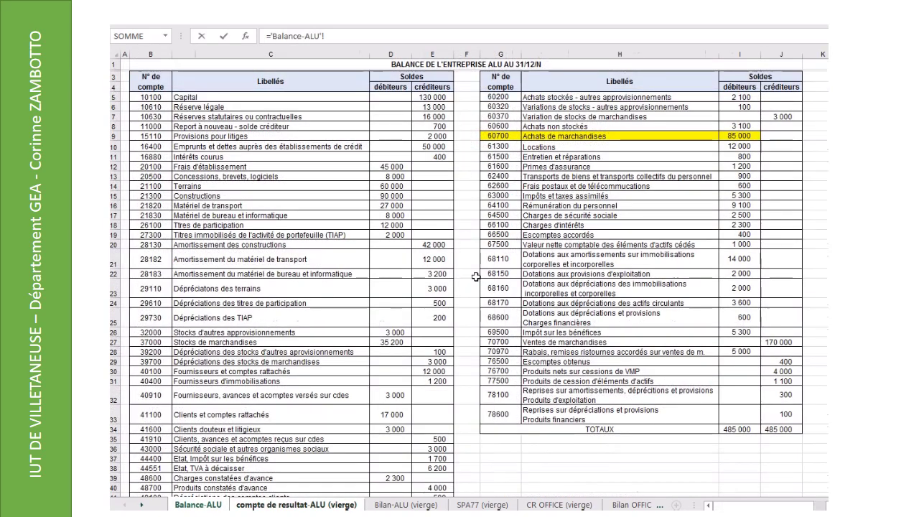
pyautogui.click(742, 105)
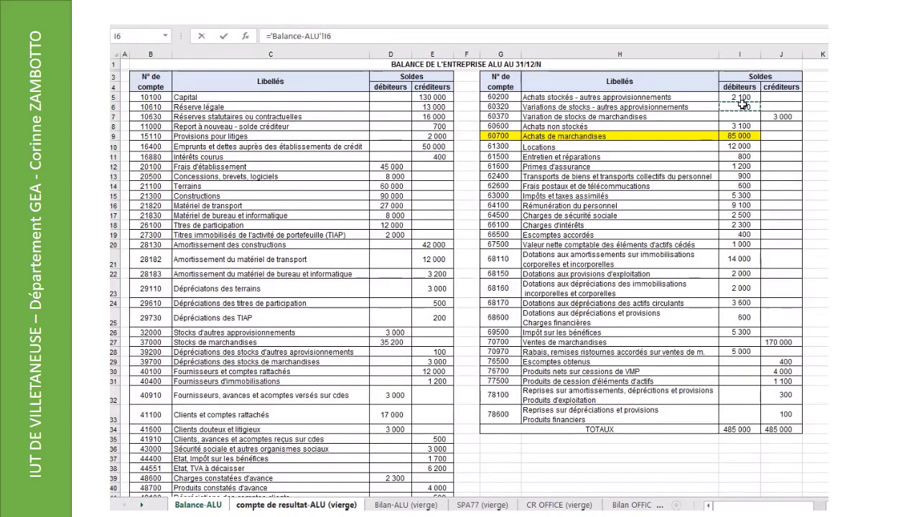
pyautogui.press('Return')
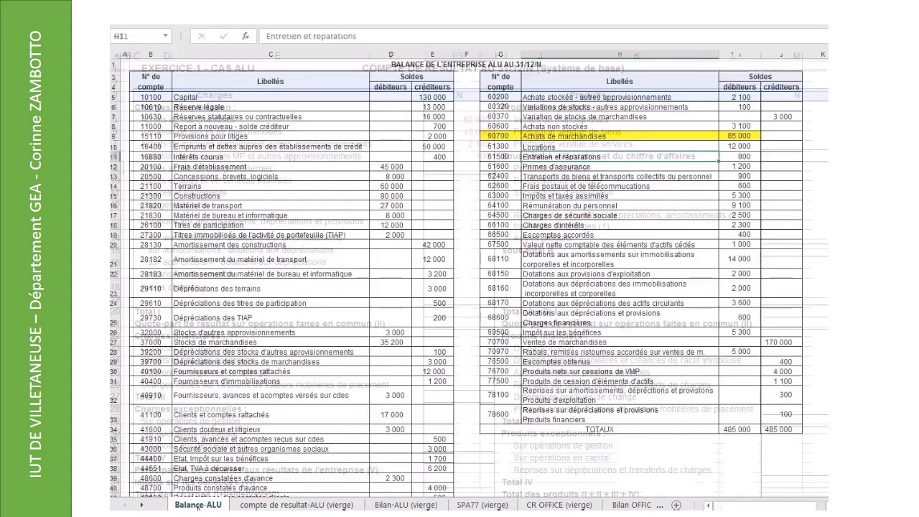
# Step: Apply the same yellow fill to the used accounts in G5:J7 and to cell J9 on the Balance-ALU sheet
pyautogui.click(197, 505)
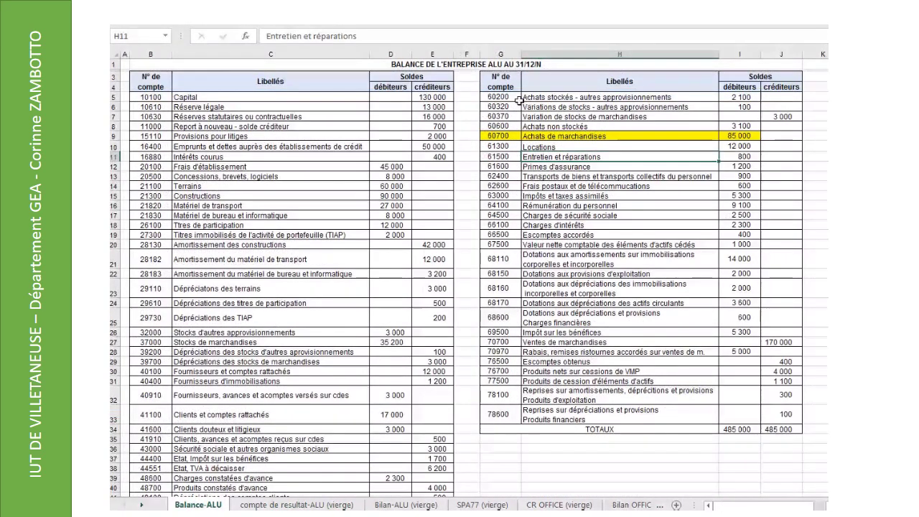
pyautogui.moveTo(502, 97); pyautogui.dragTo(781, 117)
pyautogui.press('F4')
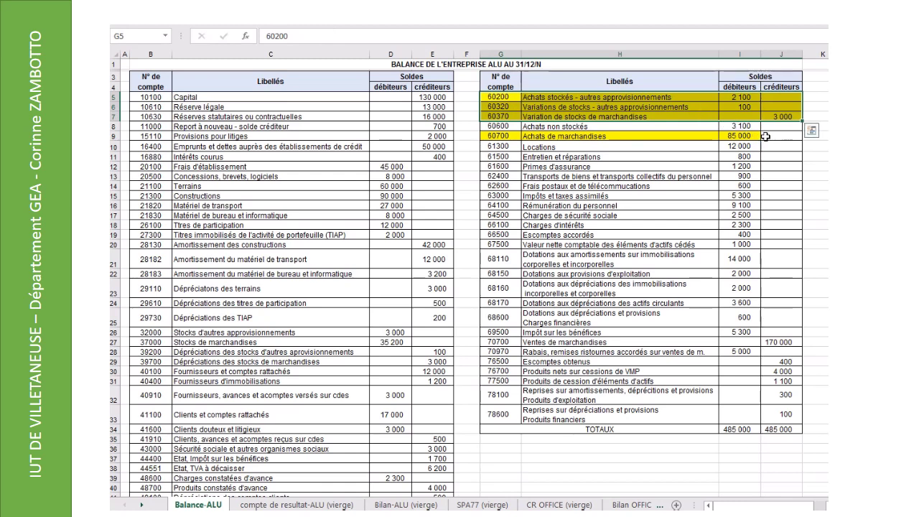
pyautogui.click(767, 136)
pyautogui.press('F4')
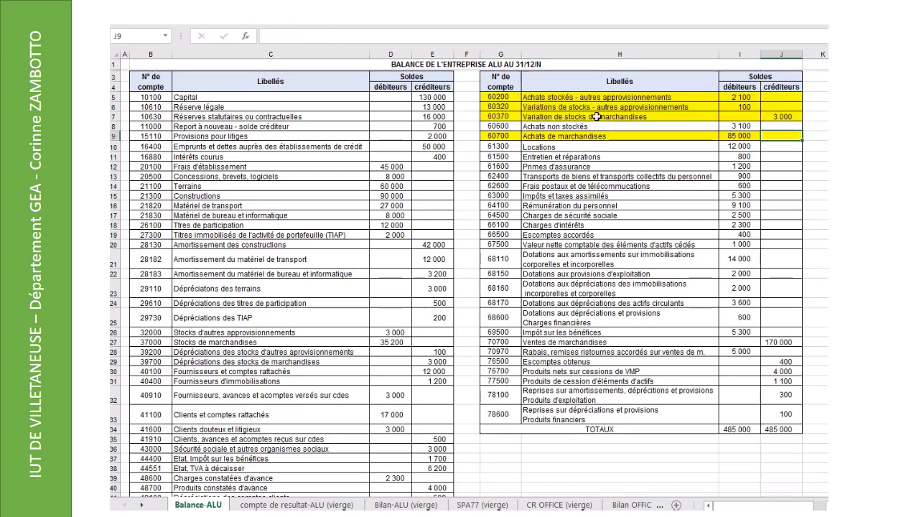
# Step: Calculate Autres achats et charges externes in G9 of the compte de resultat-ALU sheet as the sum of Balance-ALU cells I8 and I10 through I14
pyautogui.click(294, 505)
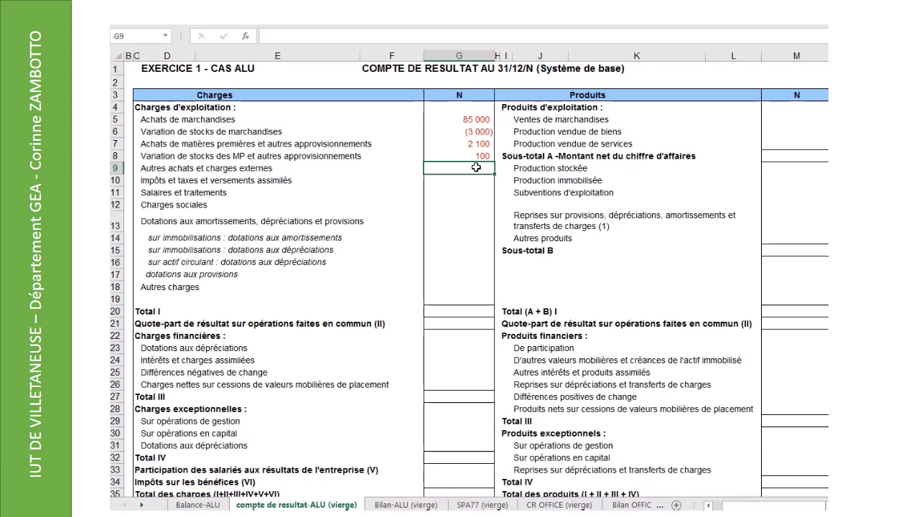
pyautogui.write('=')
pyautogui.click(198, 505)
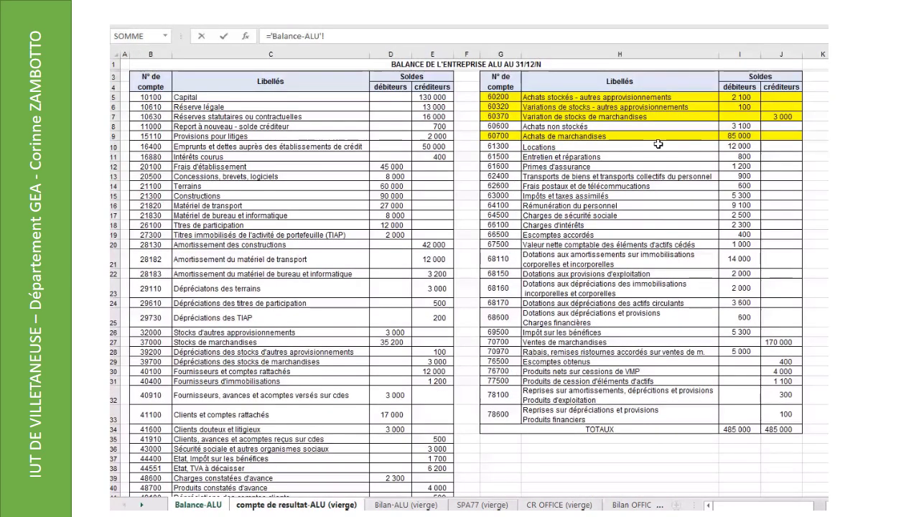
pyautogui.click(752, 126)
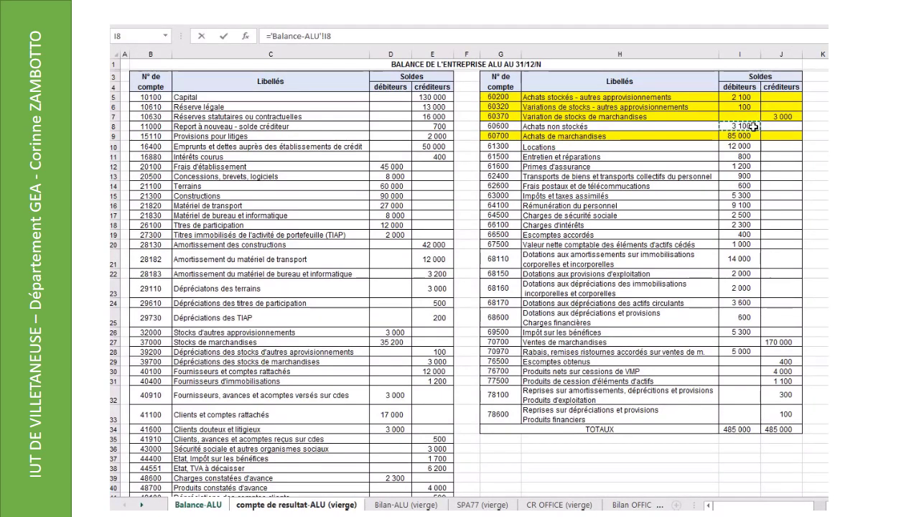
pyautogui.write('+')
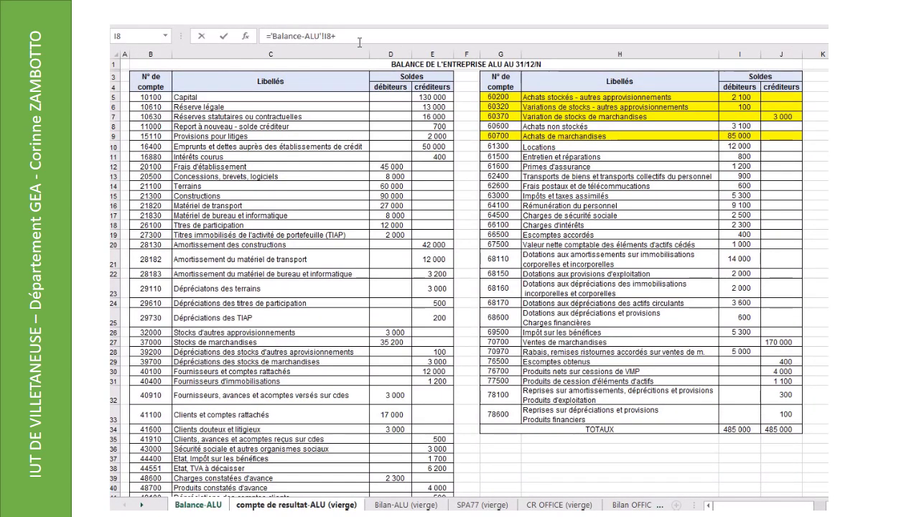
pyautogui.click(749, 147)
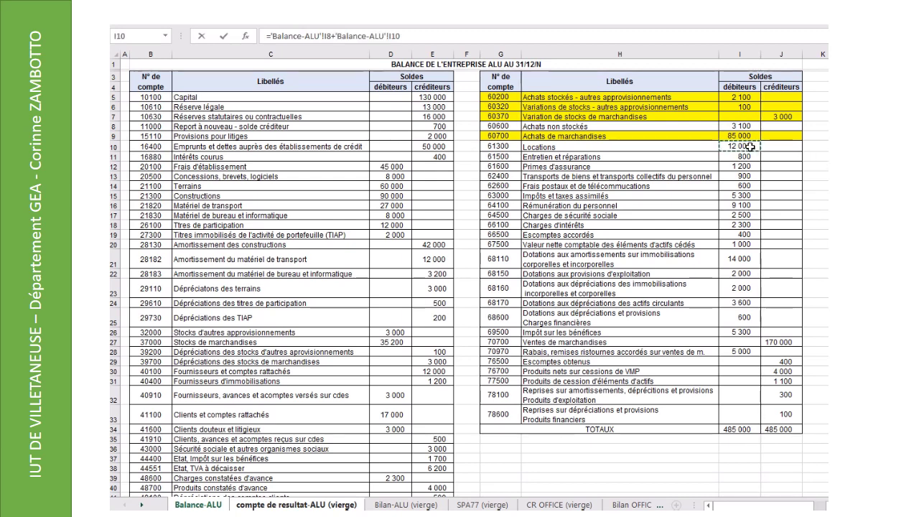
pyautogui.write('+')
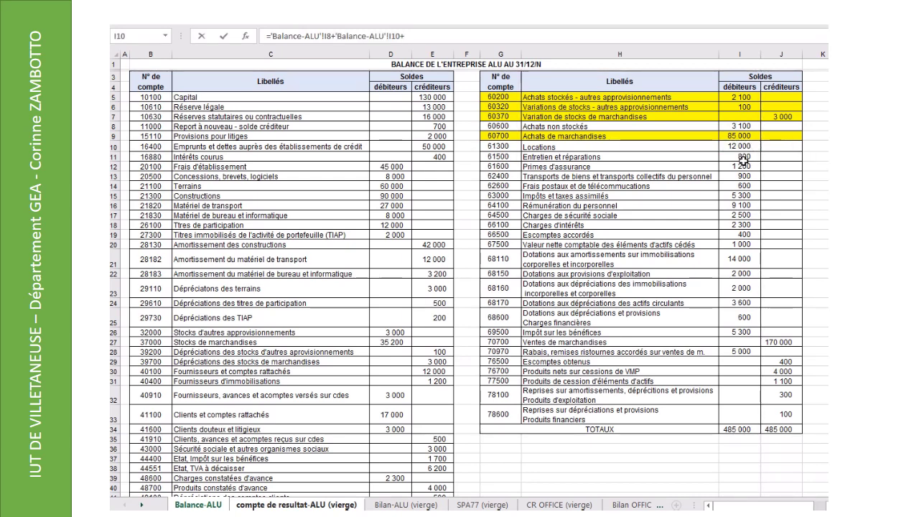
pyautogui.click(740, 157)
pyautogui.write('+')
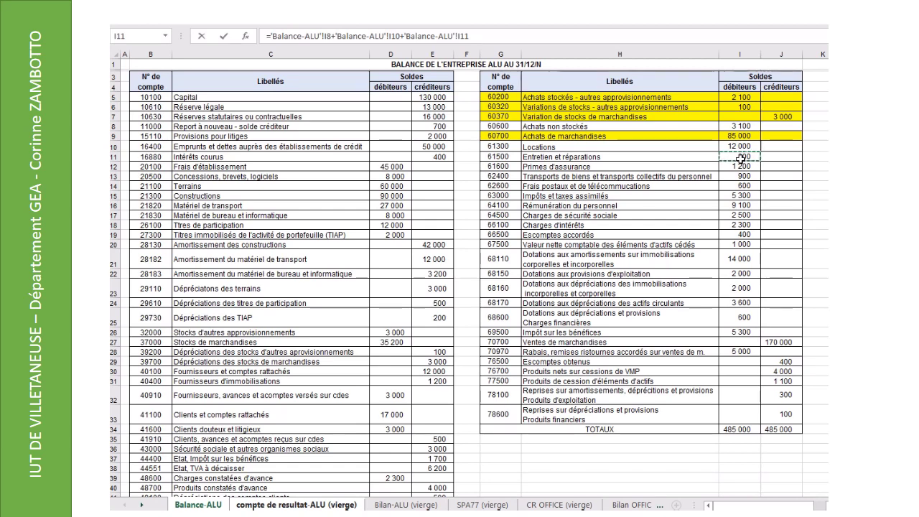
pyautogui.click(739, 165)
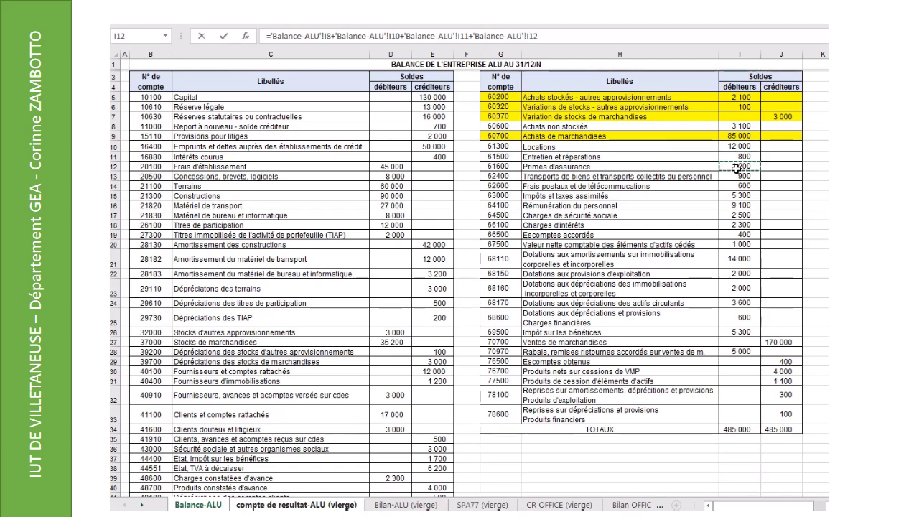
pyautogui.write("+'Balance-ALU'!I13")
pyautogui.click(740, 176)
pyautogui.write("+'Balance-ALU'!I13+")
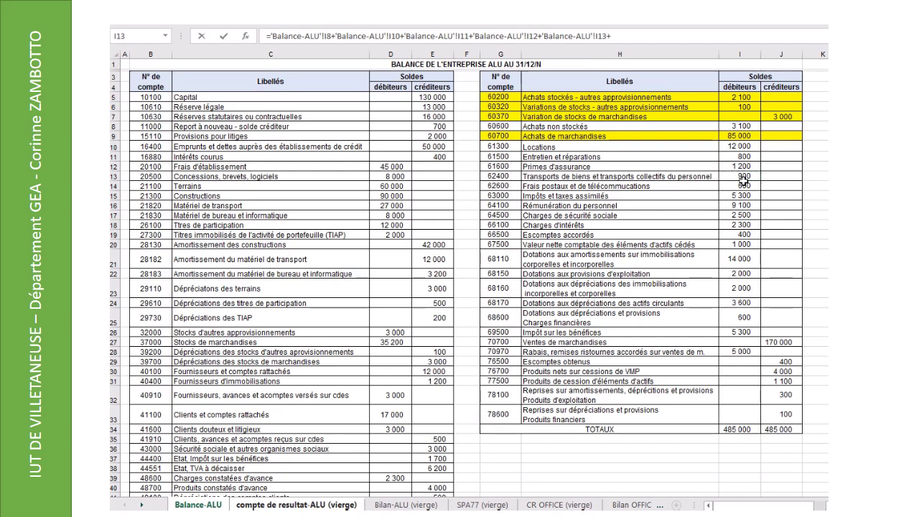
pyautogui.click(747, 186)
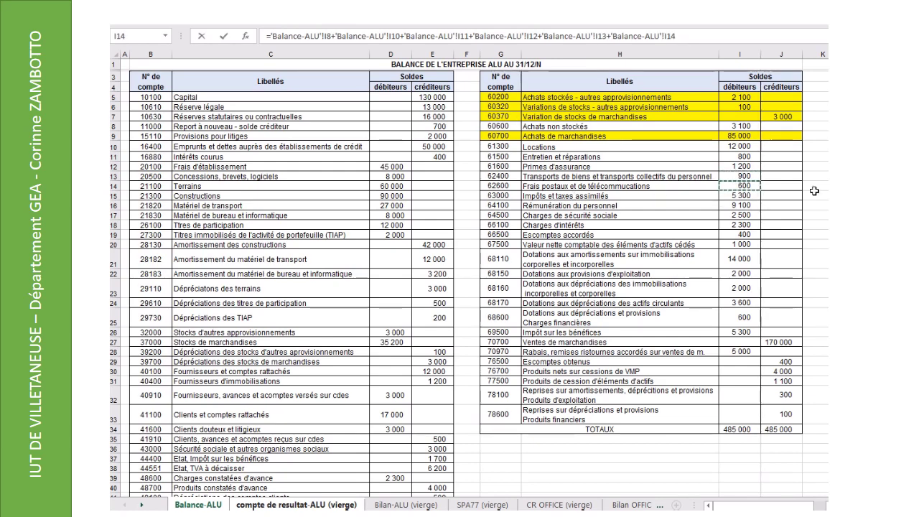
pyautogui.hotkey('ctrl', 'pagedown')
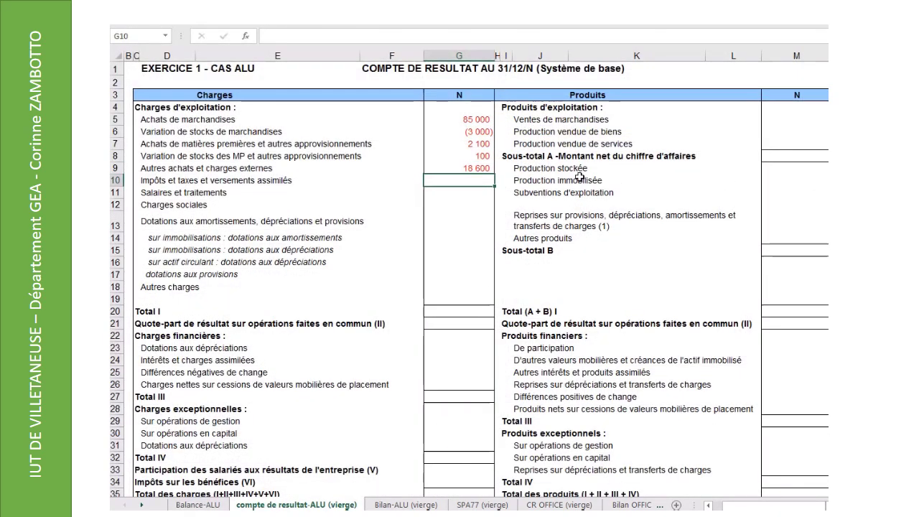
# Step: Apply a light orange fill to the used external-charge accounts in G8:J8 and G10:J14 on the Balance-ALU sheet
pyautogui.click(198, 505)
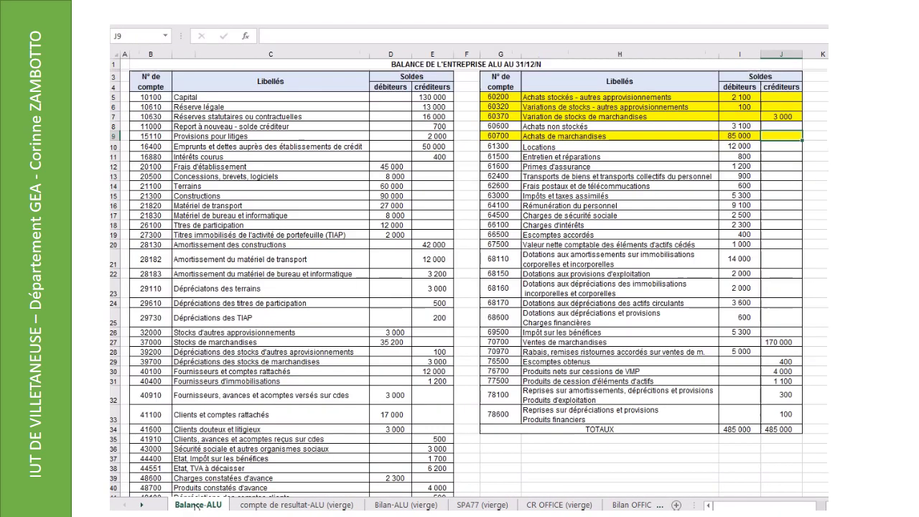
pyautogui.moveTo(503, 126); pyautogui.dragTo(781, 126)
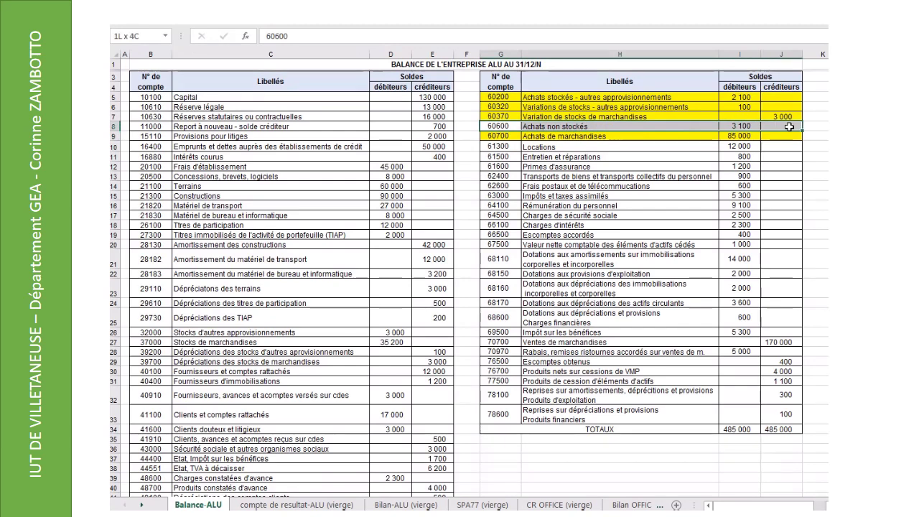
pyautogui.hotkey('alt', 'h')
pyautogui.press('h')
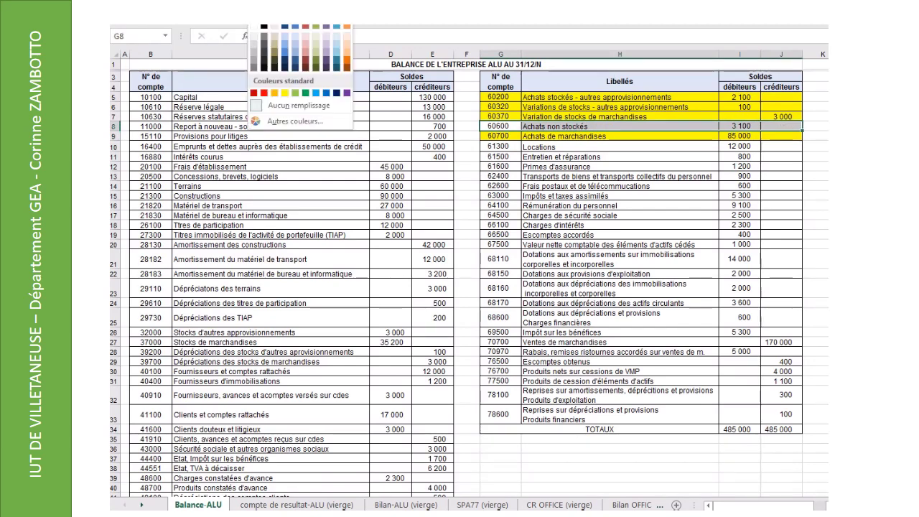
pyautogui.click(343, 48)
pyautogui.moveTo(501, 145); pyautogui.dragTo(548, 189)
pyautogui.moveTo(719, 190); pyautogui.dragTo(791, 189)
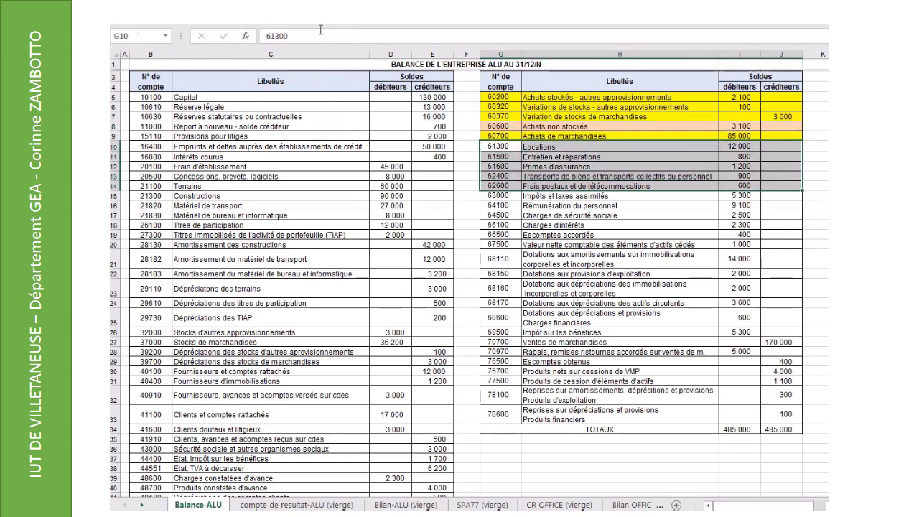
pyautogui.press('F4')
pyautogui.click(633, 206)
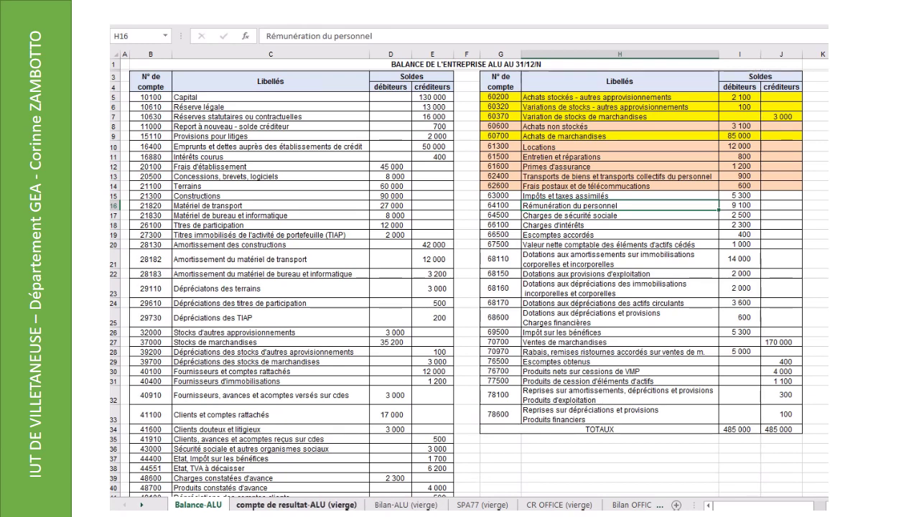
# Step: Calculate Total I of the charges in G20 of the compte de resultat-ALU sheet as the SOMME of G5:G19
pyautogui.click(302, 506)
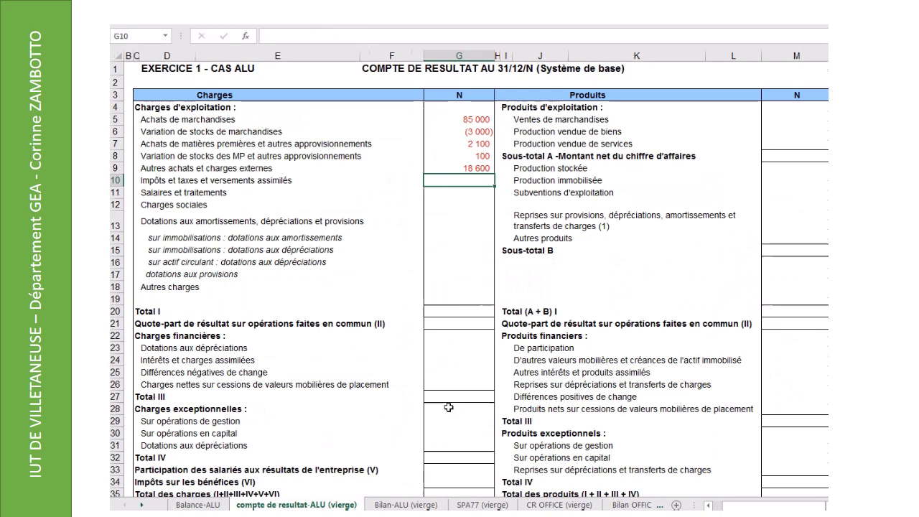
pyautogui.click(456, 312)
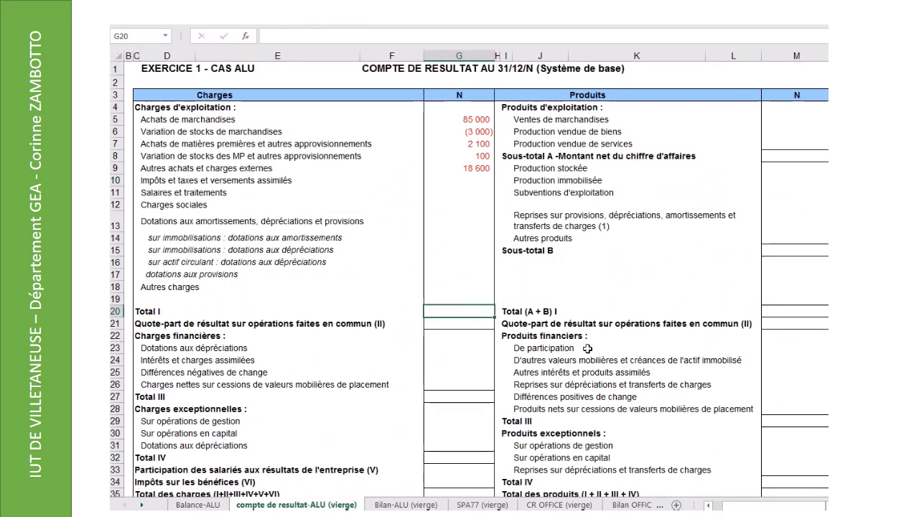
pyautogui.write('=som')
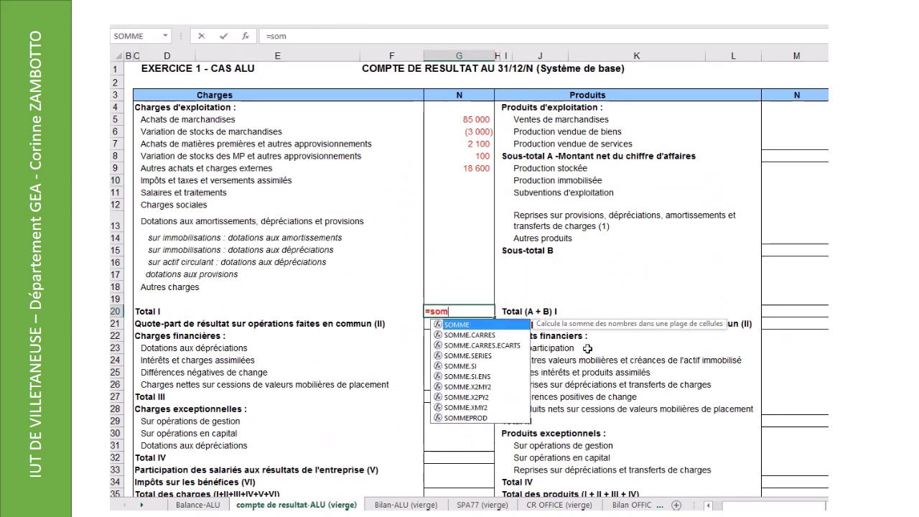
pyautogui.write('me(')
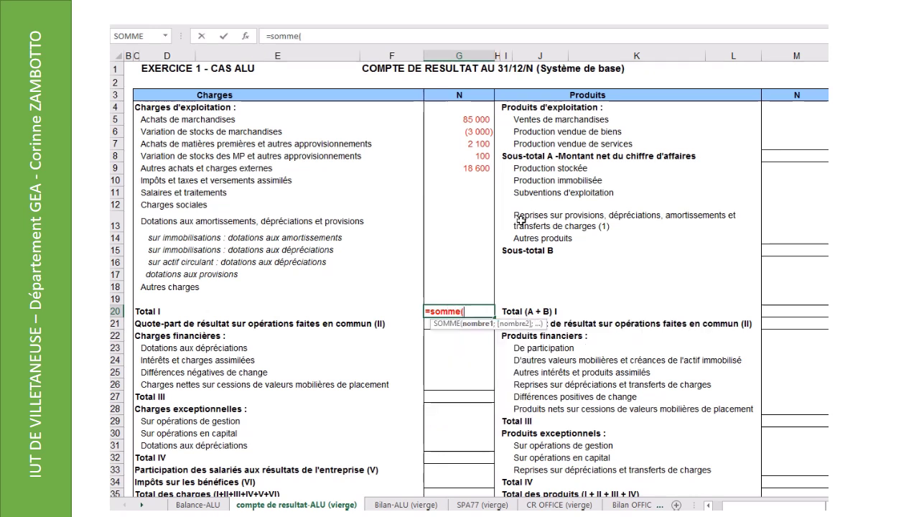
pyautogui.moveTo(451, 120); pyautogui.dragTo(451, 298)
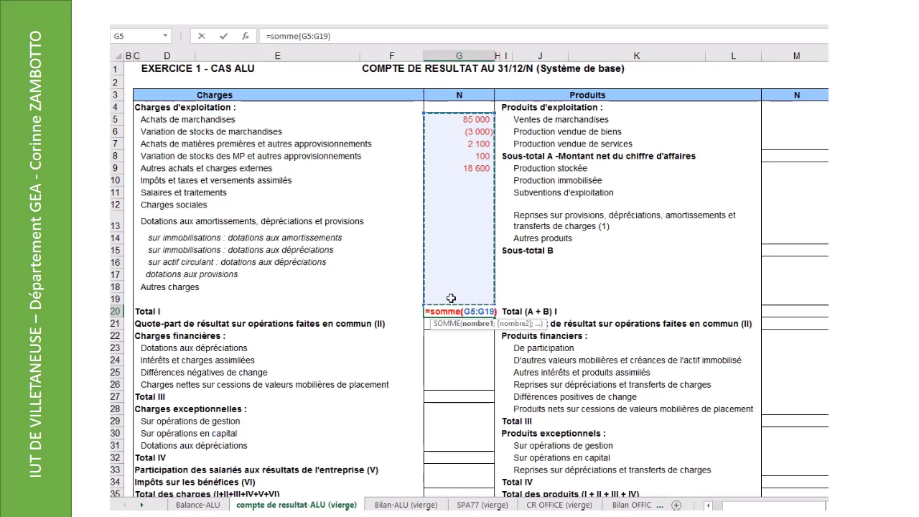
pyautogui.press('Return')
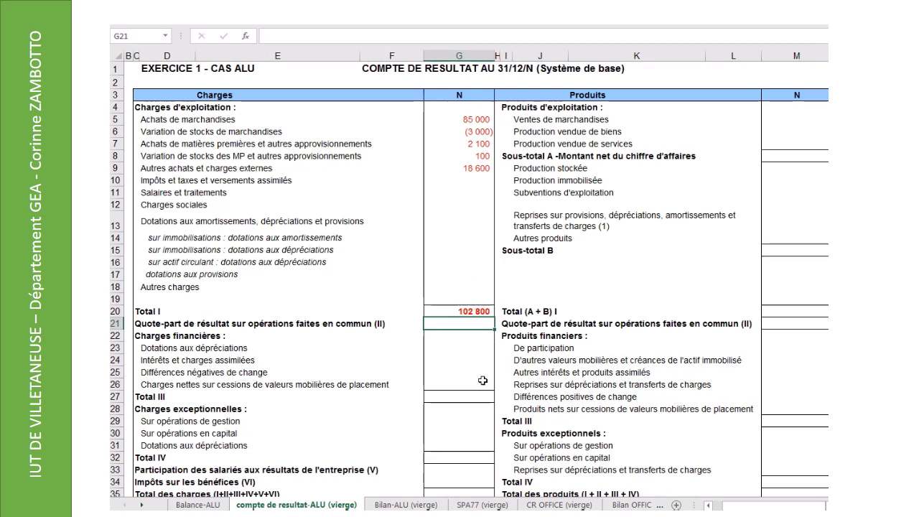
pyautogui.click(473, 133)
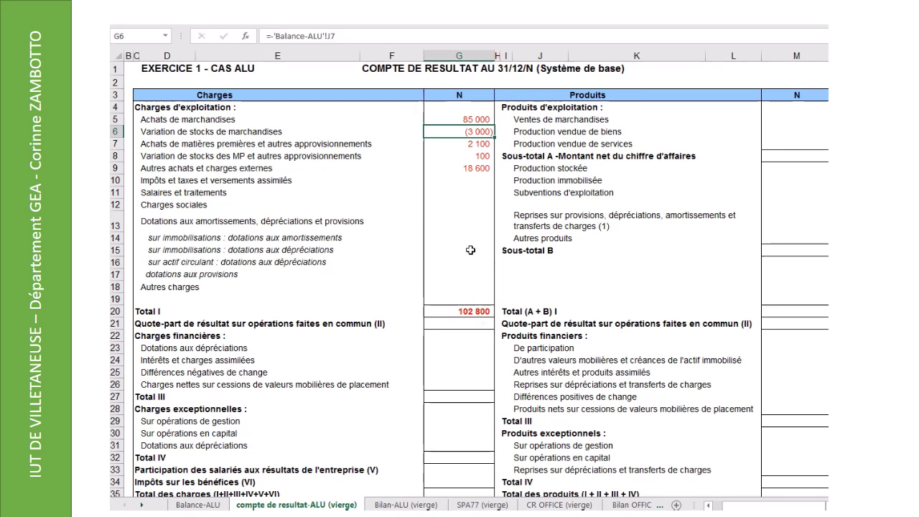
pyautogui.click(470, 184)
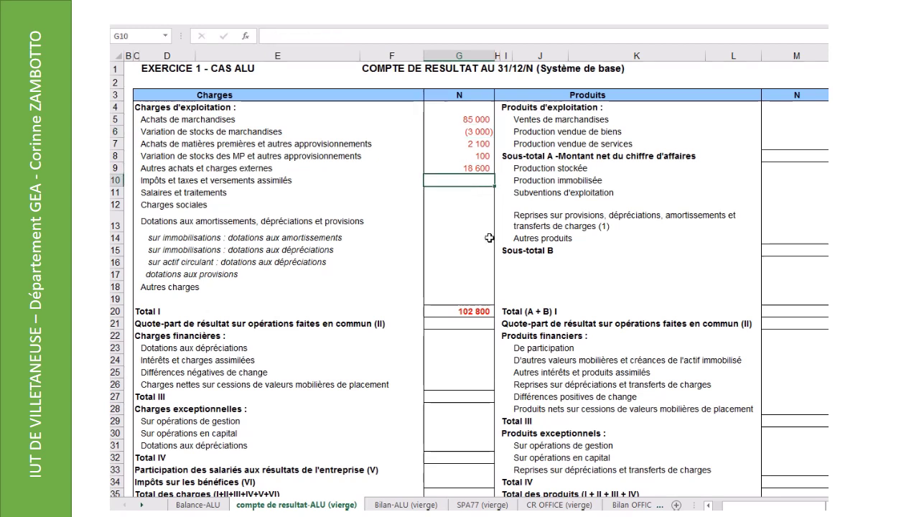